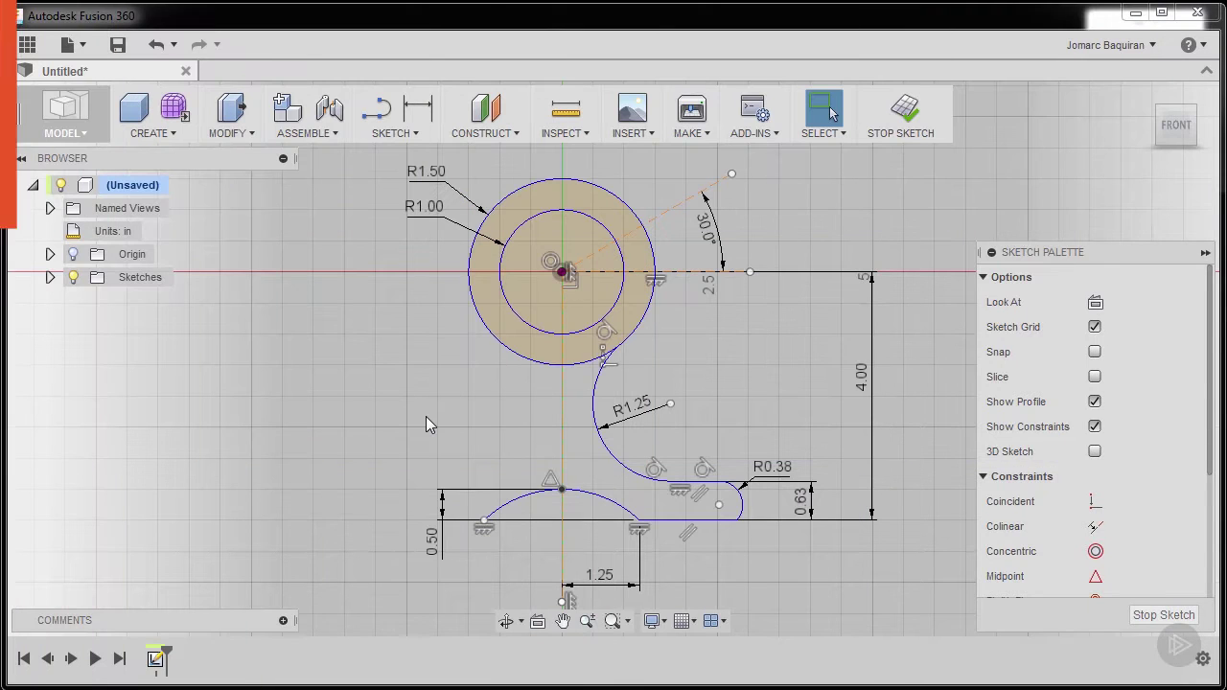
Step: Trim away the left halves of the R1.50 circle, the R1.00 circle and the bottom arc
key(t)
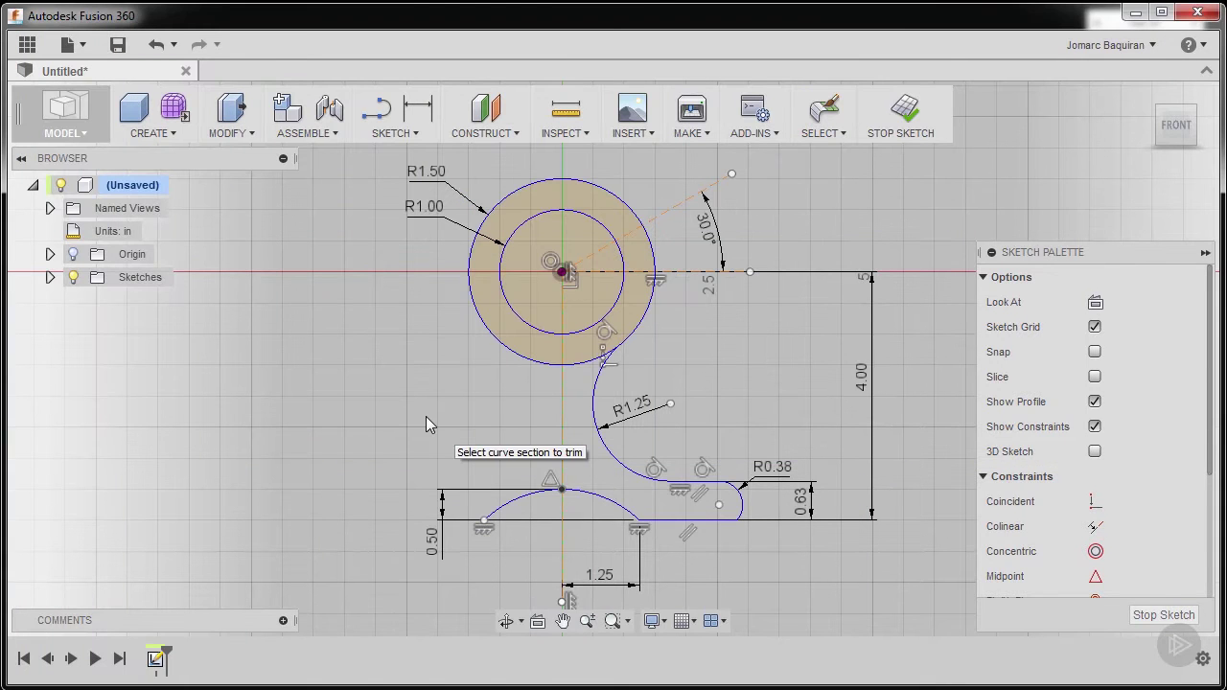
click(549, 185)
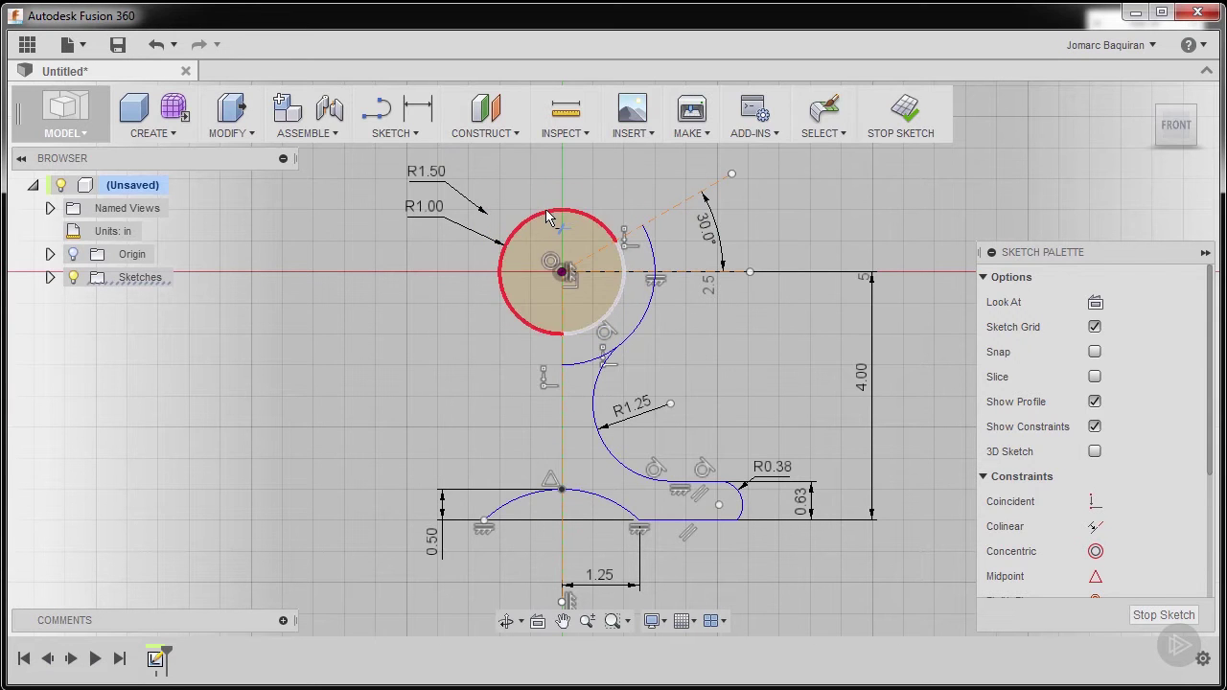
click(546, 217)
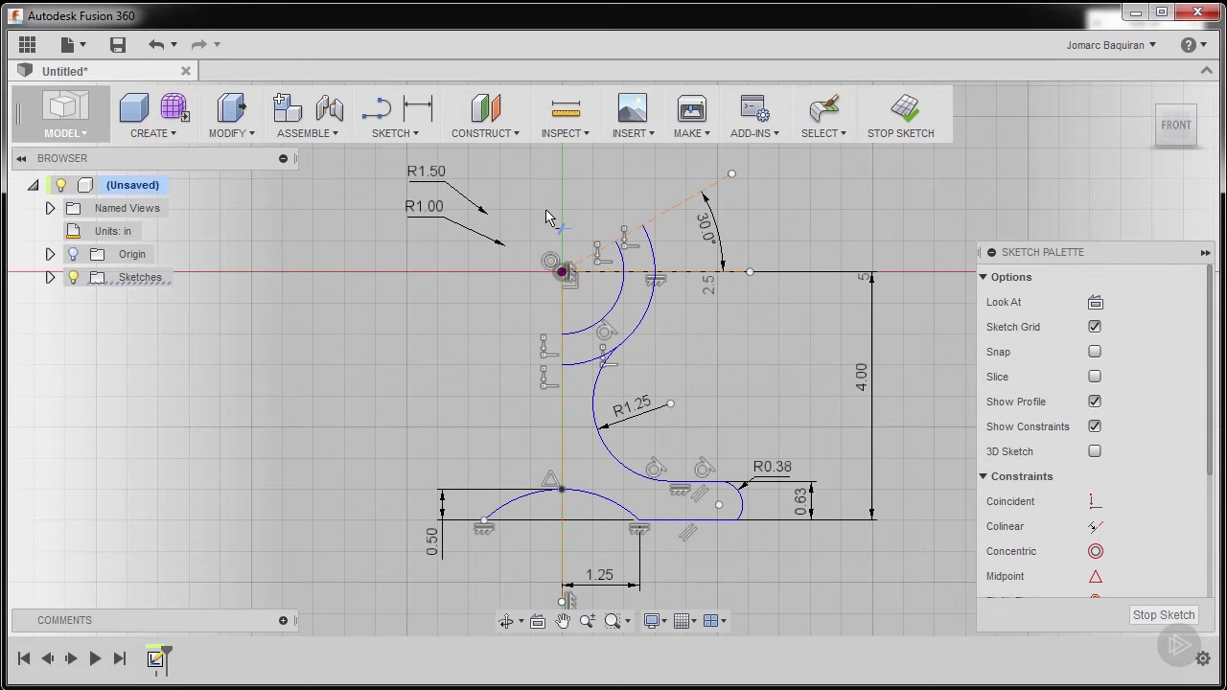
click(523, 505)
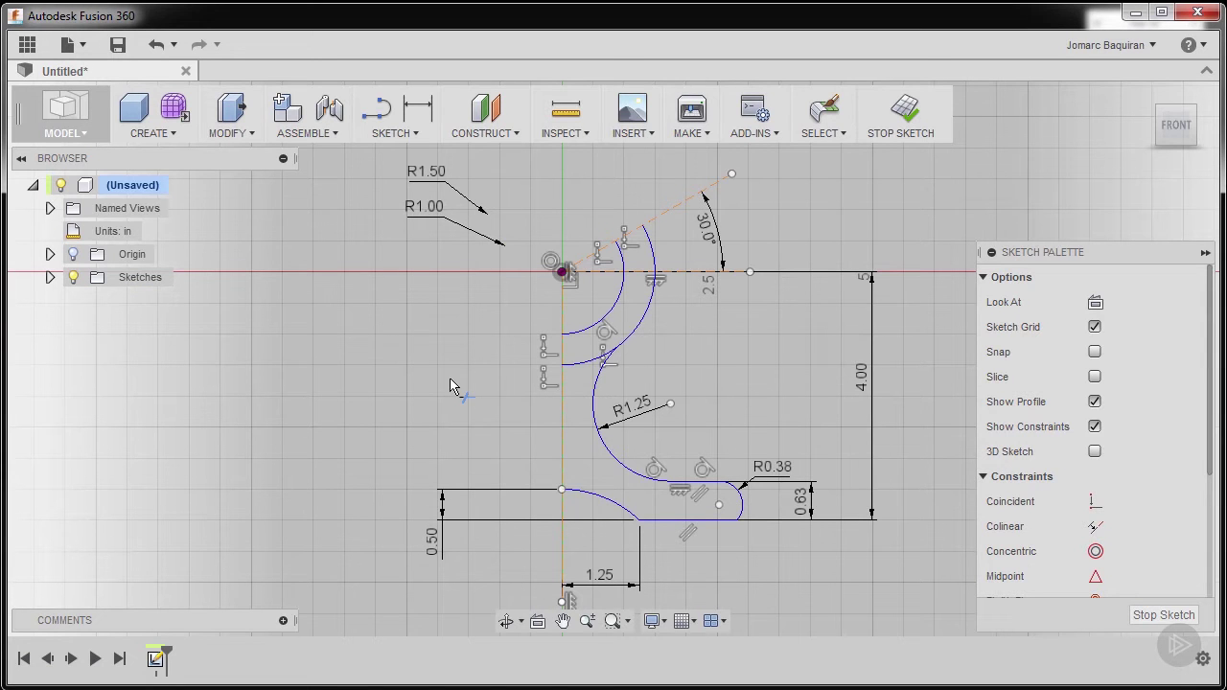
key(a)
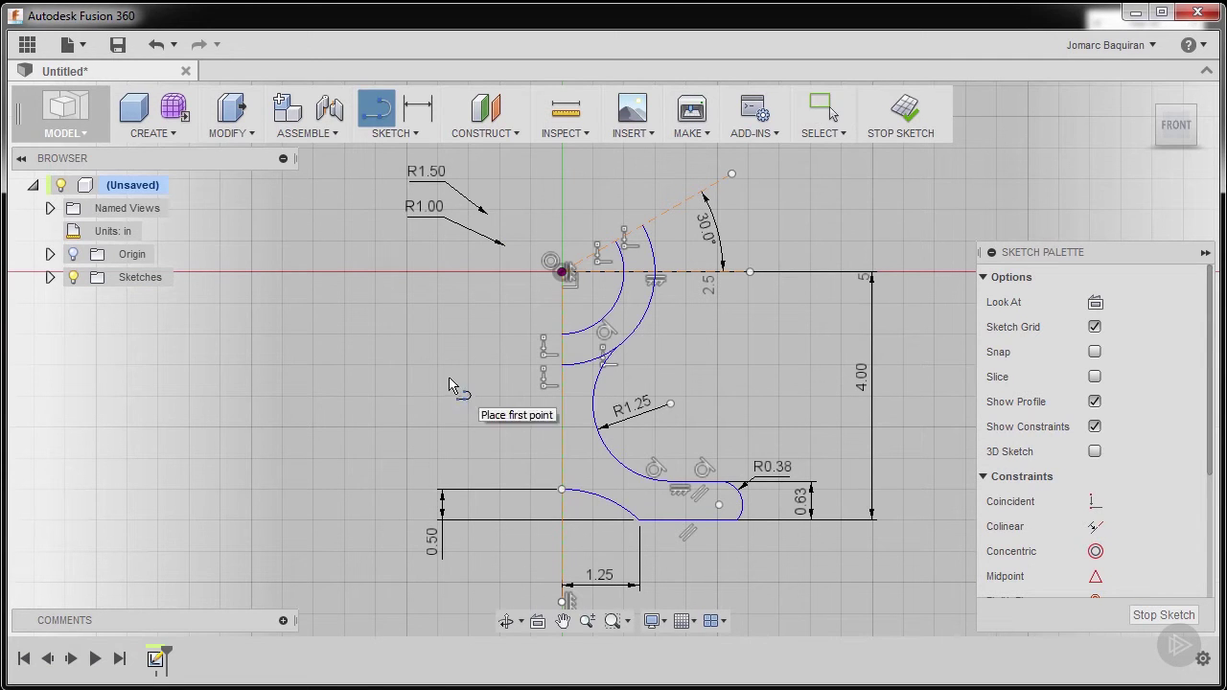
click(618, 248)
scroll(647, 227, up, 2)
scroll(647, 227, up, 2)
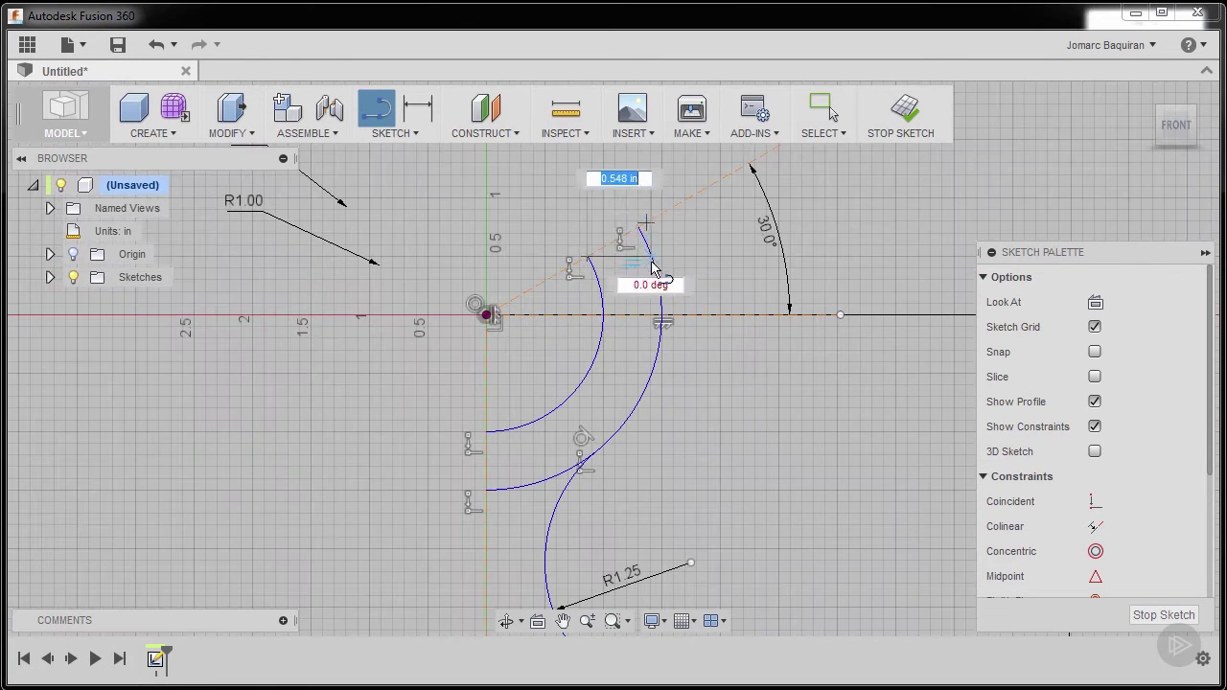
key(Escape)
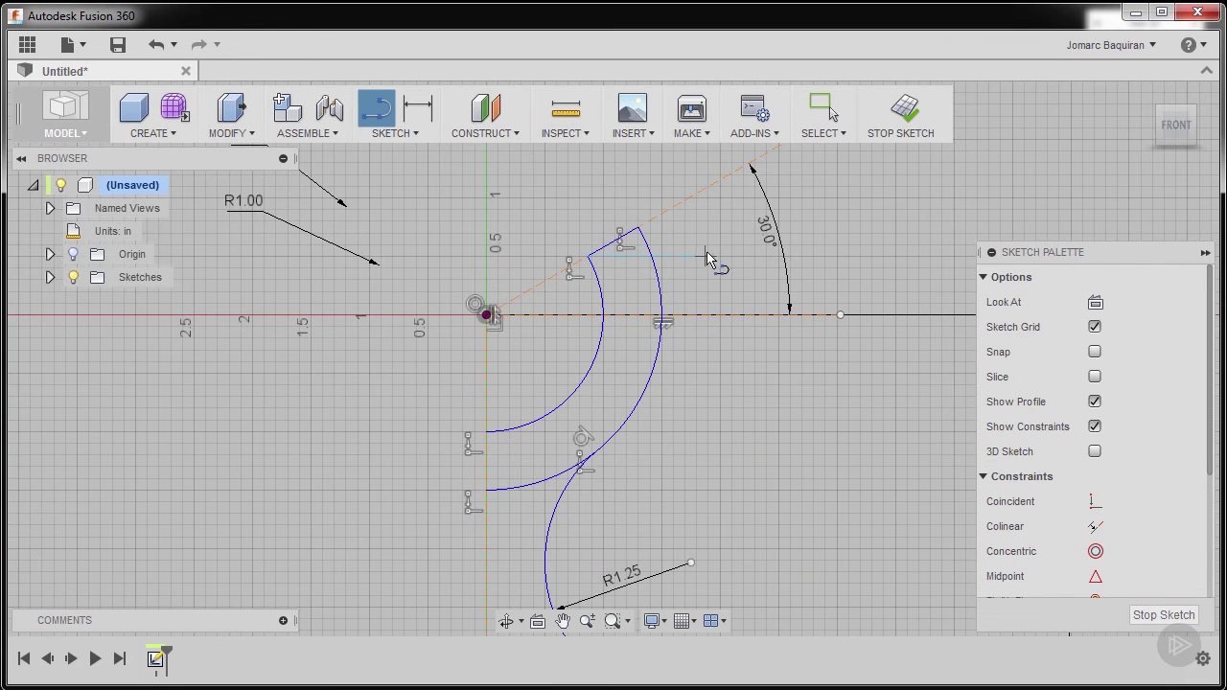
scroll(707, 259, down, 3)
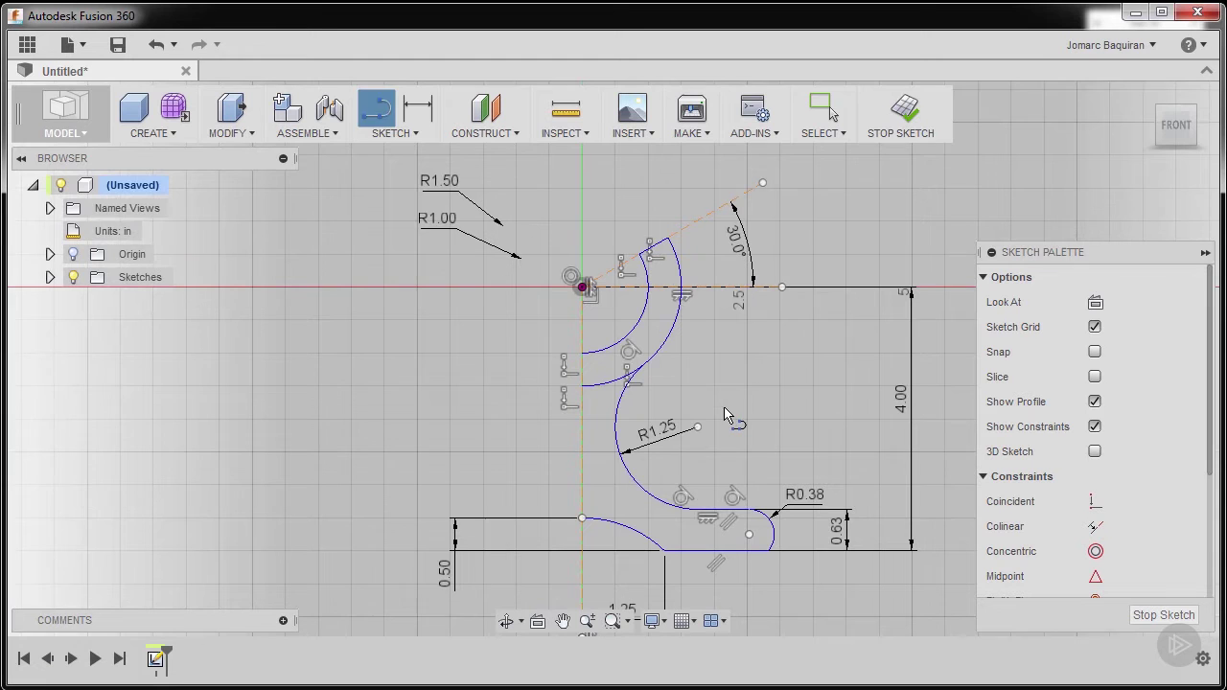
Step: Trim the outer arc's leftover tail below the R1.25 curve
key(Escape)
key(t)
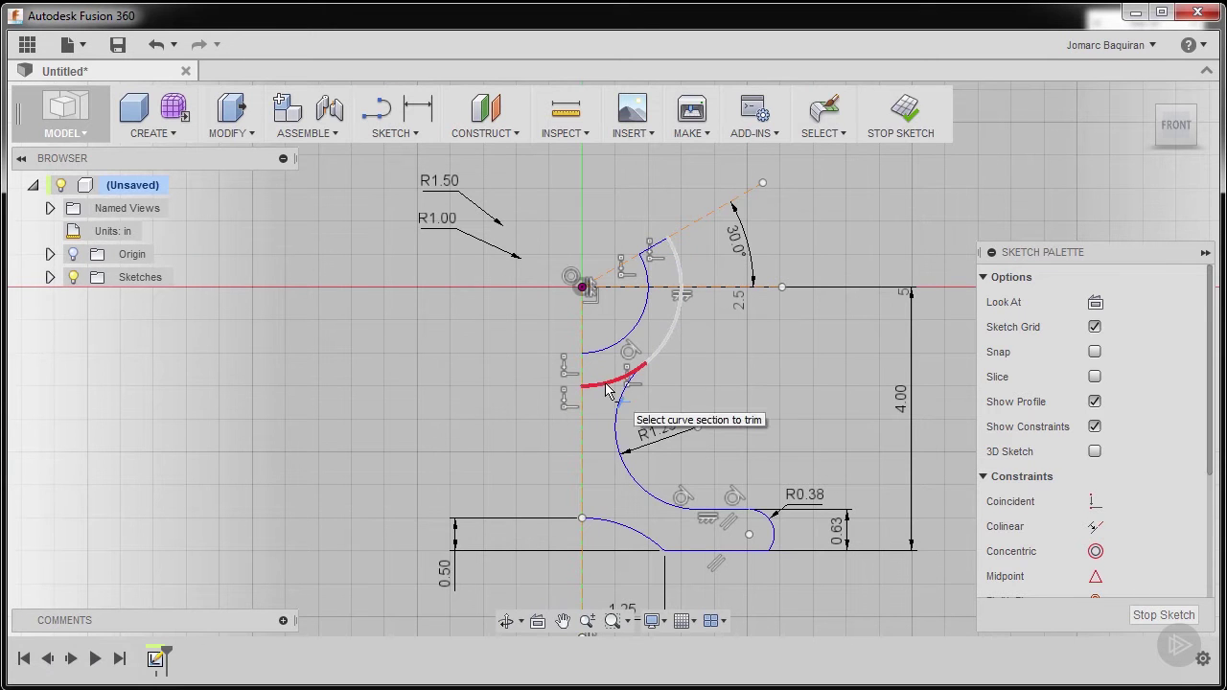
click(606, 389)
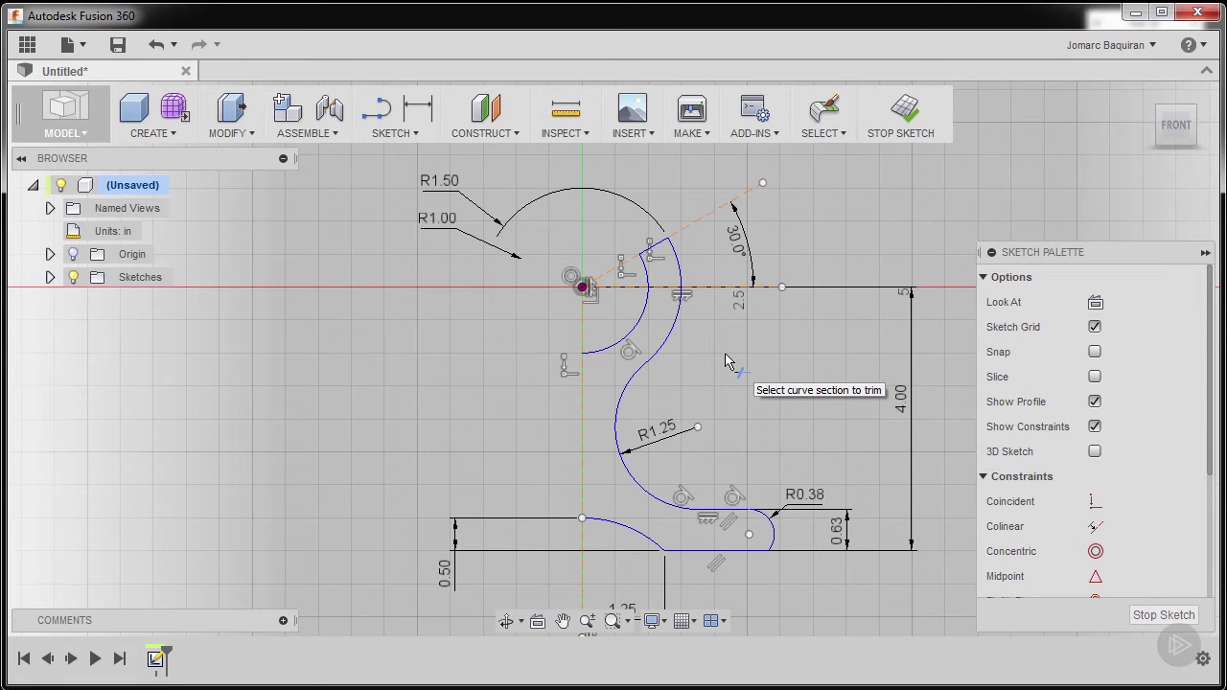
Step: Select the R1.25 and inner R1.00 arcs to check them, then clear the selection
key(Escape)
click(625, 377)
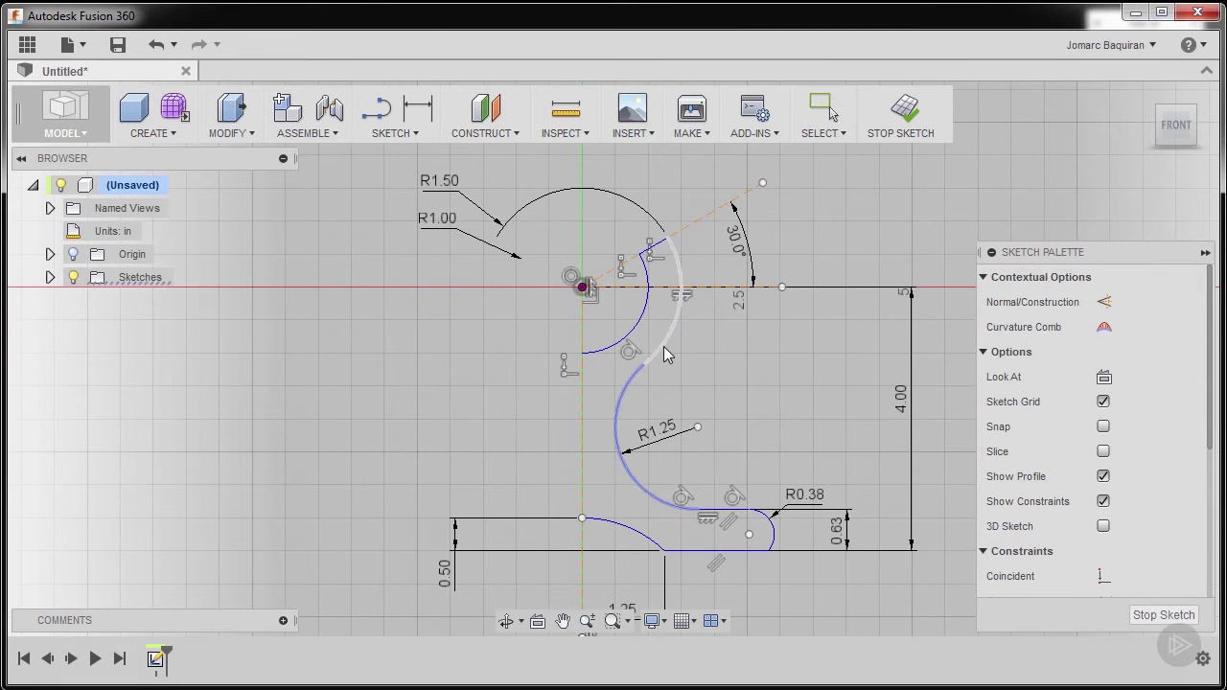
click(643, 316)
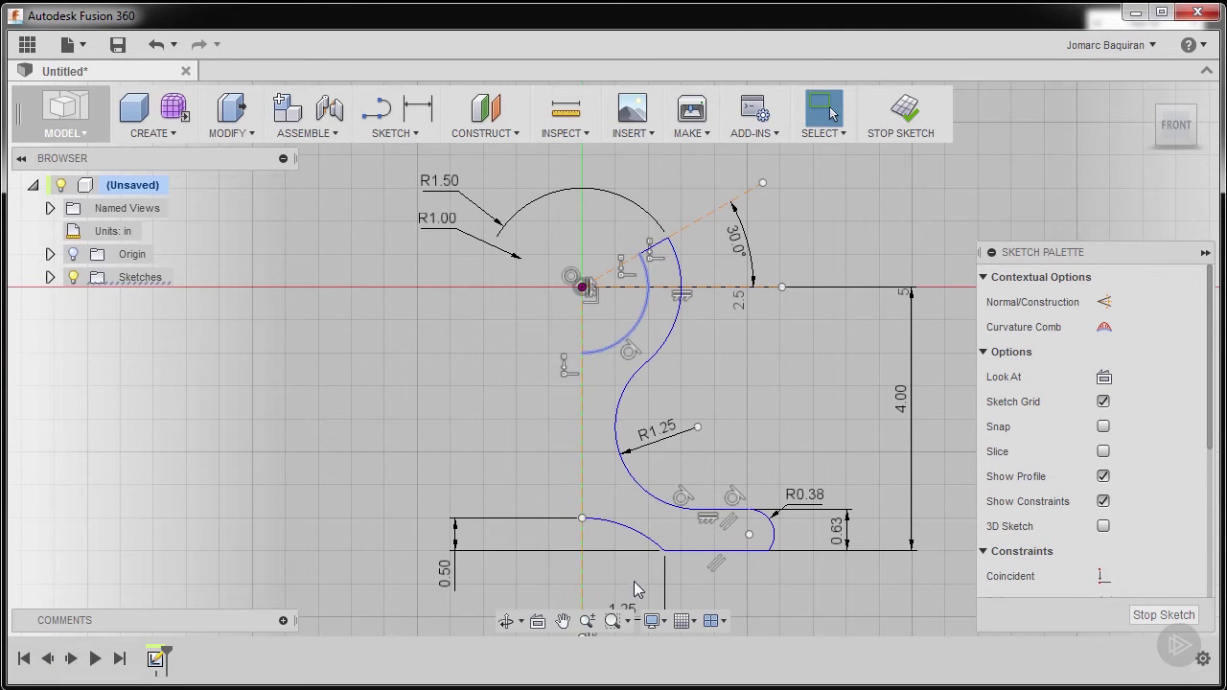
click(703, 438)
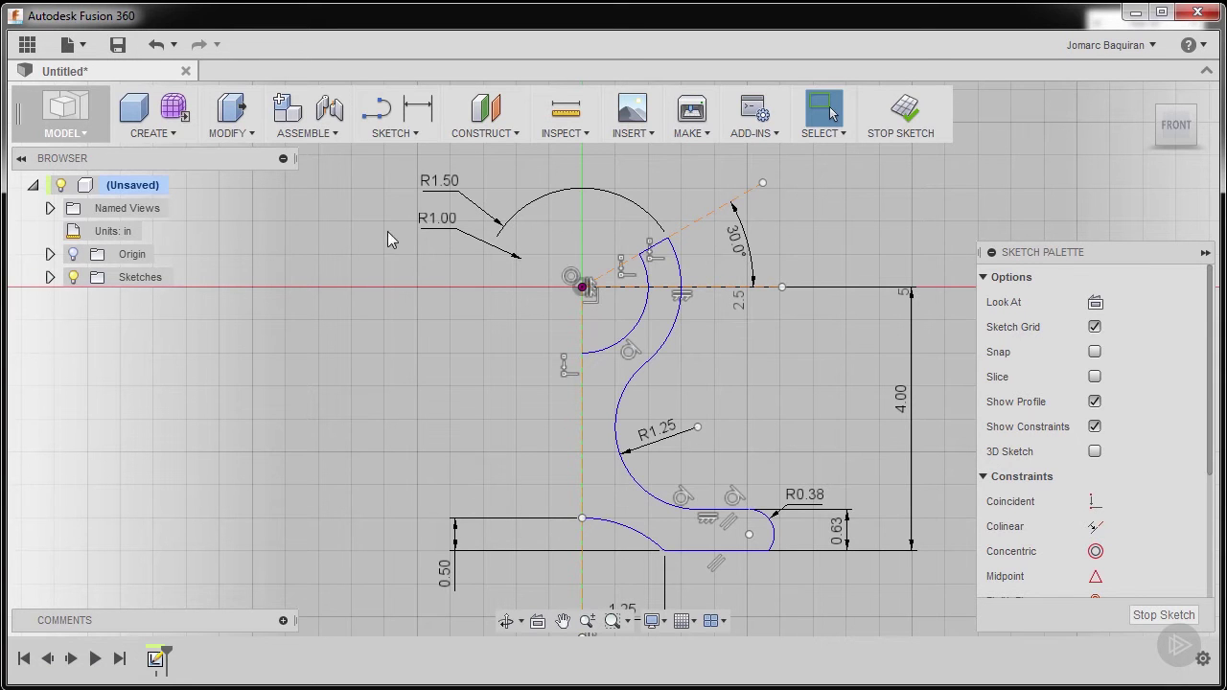
Step: Start the Mirror command and select the outer arc and the angled construction line
click(408, 135)
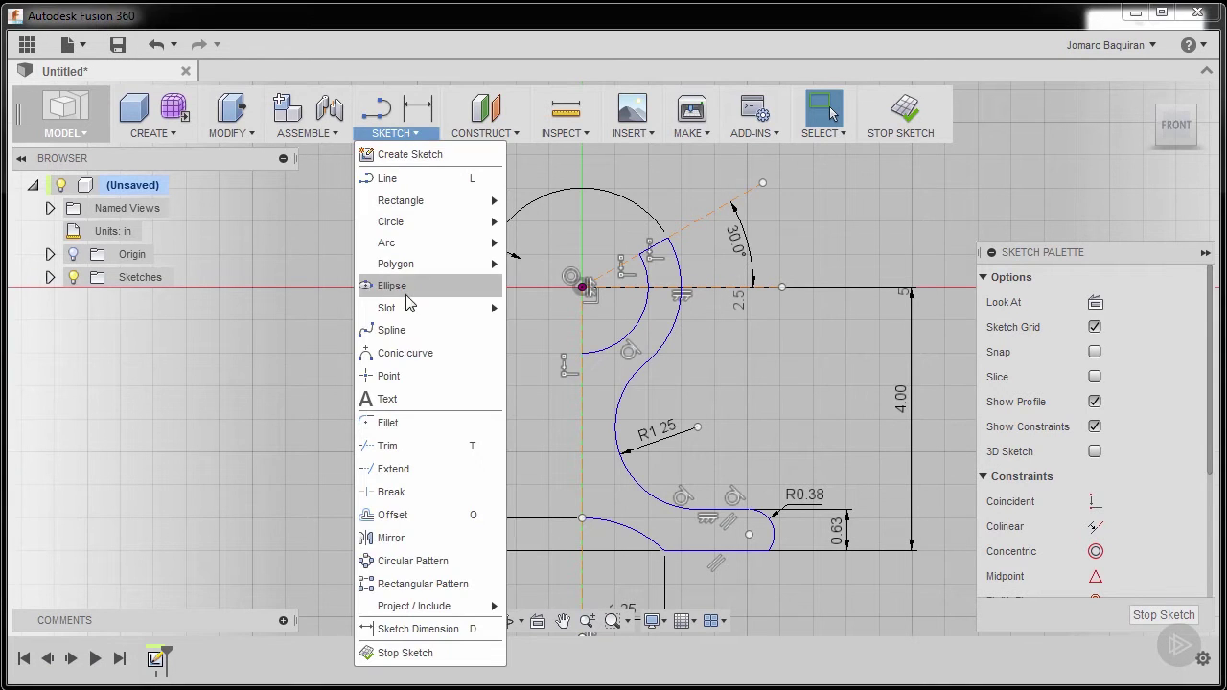
click(401, 538)
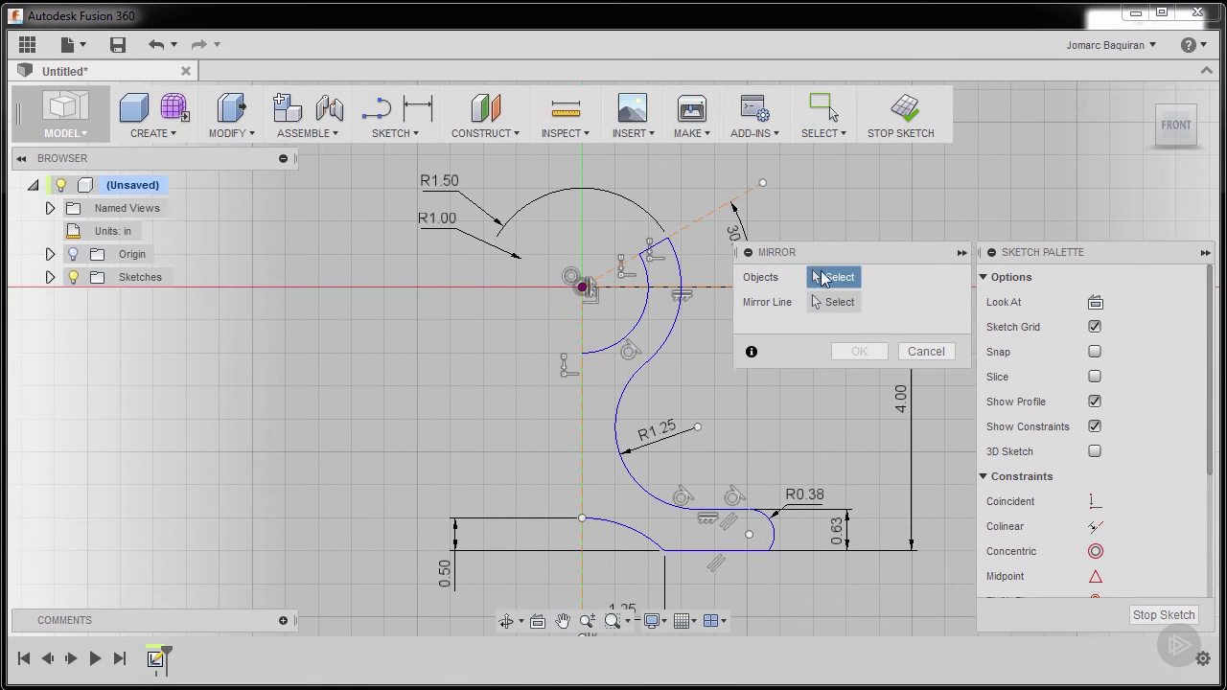
click(676, 251)
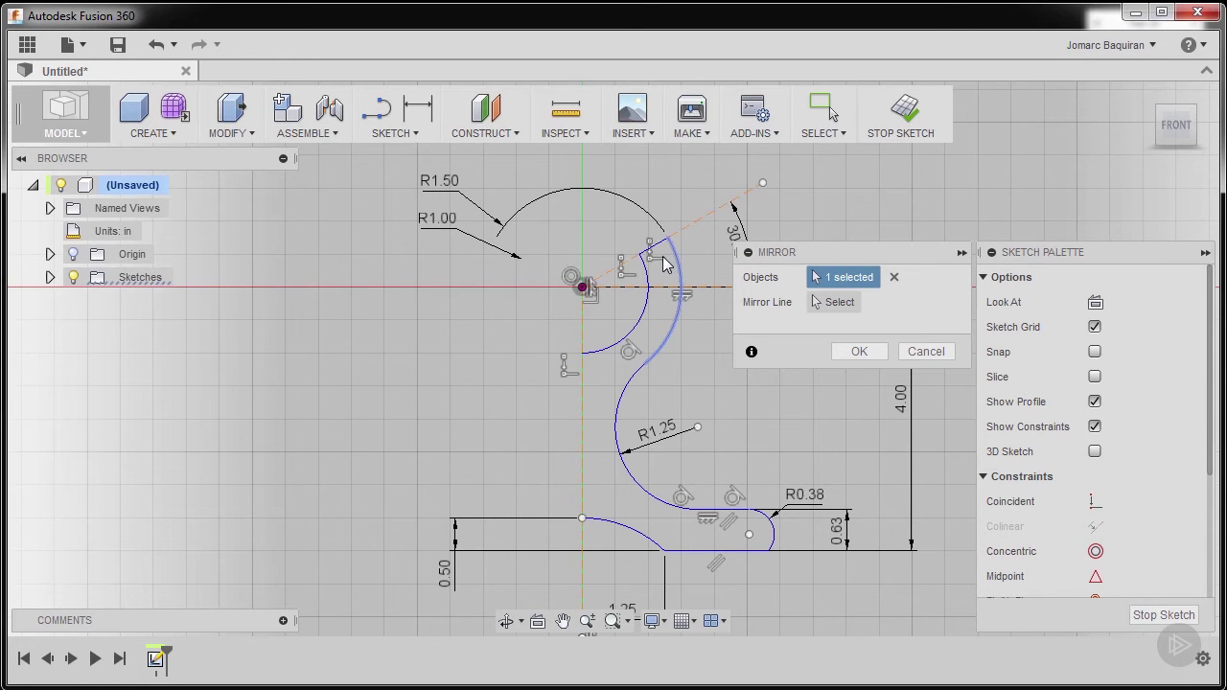
scroll(664, 255, up, 5)
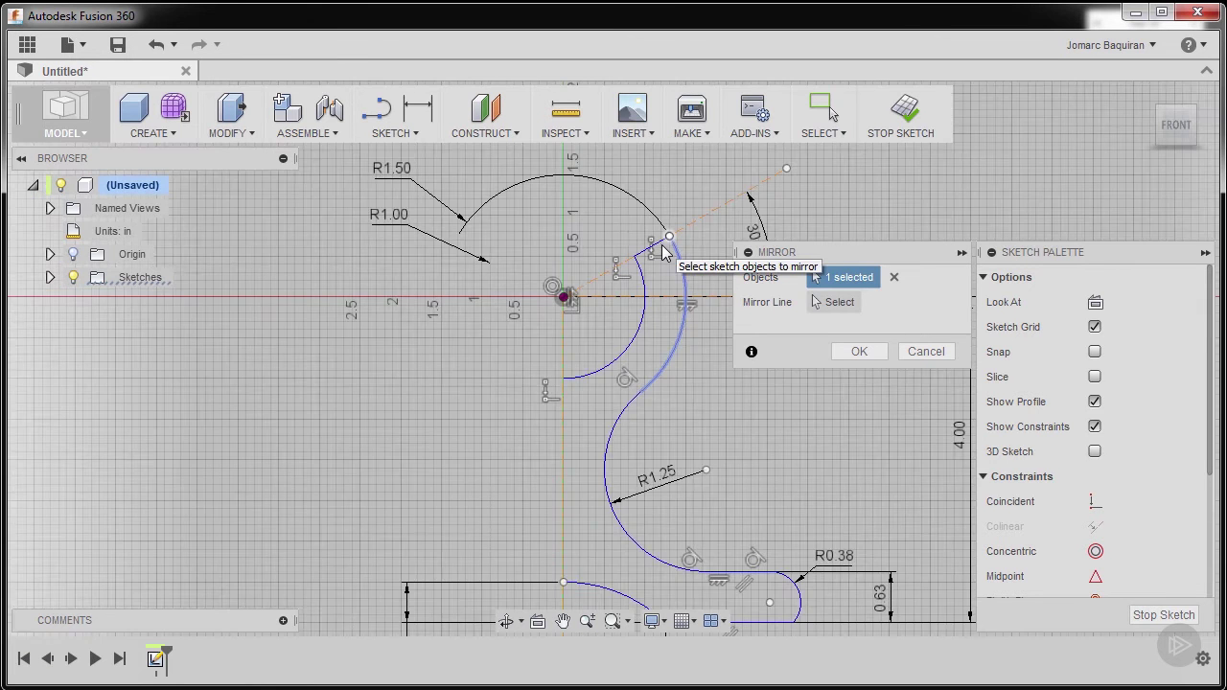
middle_drag(639, 255, 608, 277)
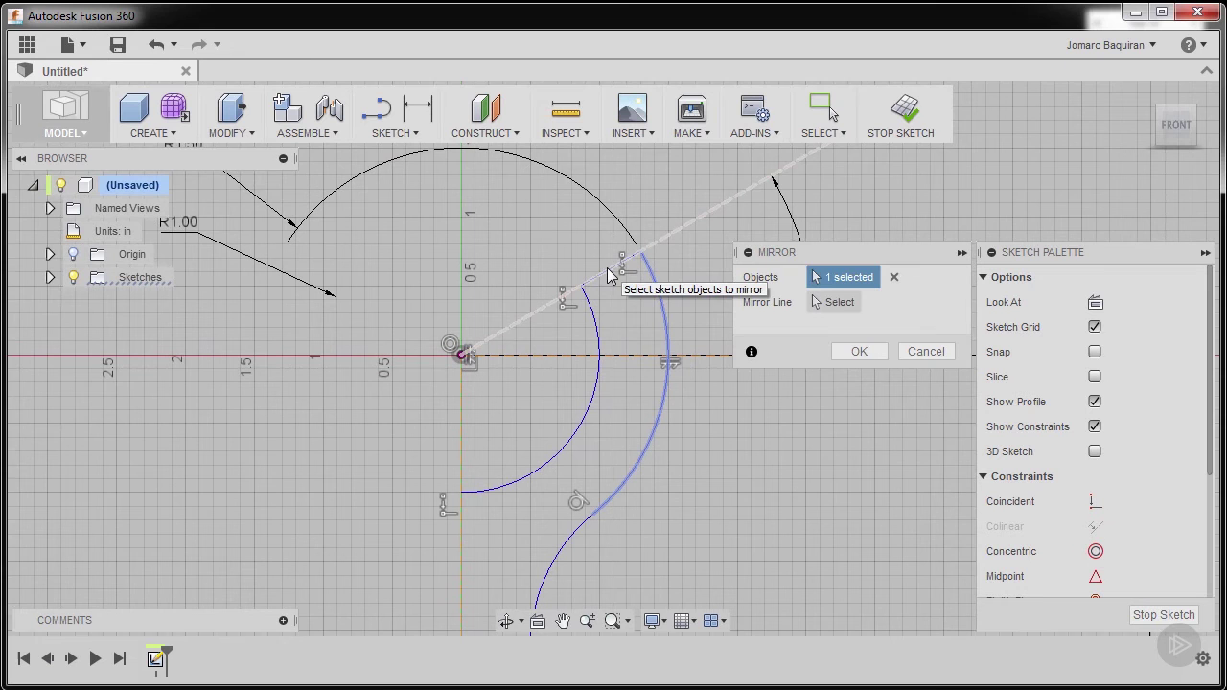
click(608, 276)
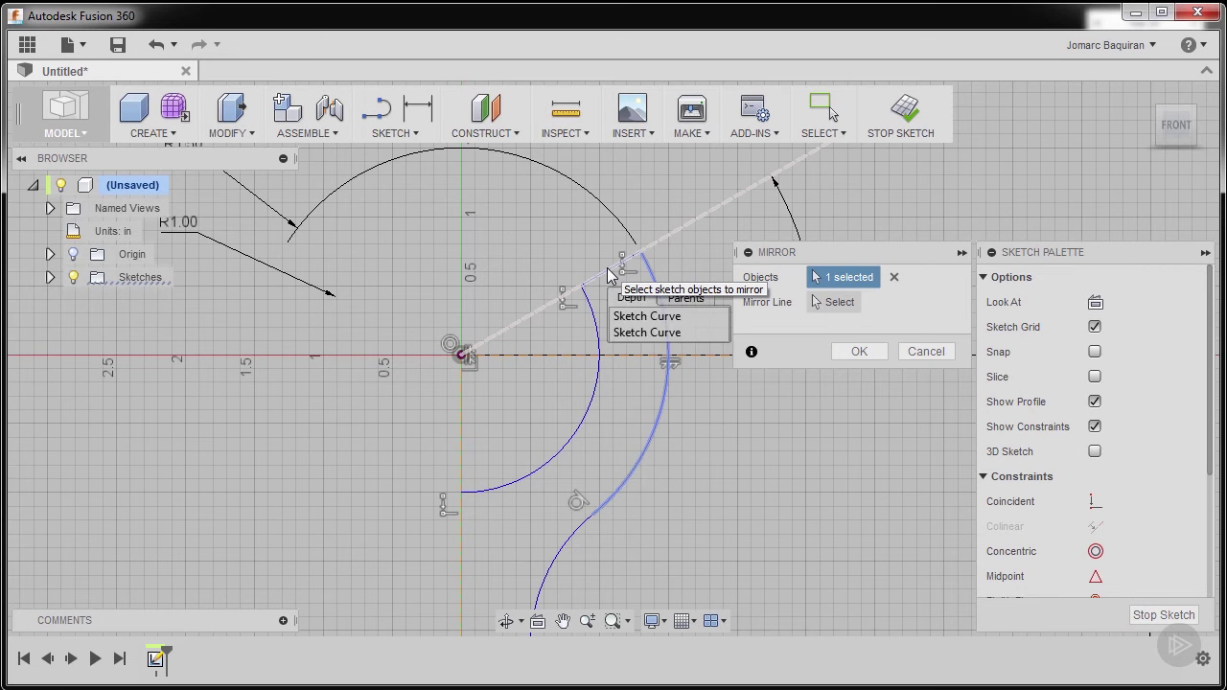
Step: Add the inner arcs, R1.25 S-curve, R0.38 end arc, bottom line and bottom arc to the mirror set
click(645, 333)
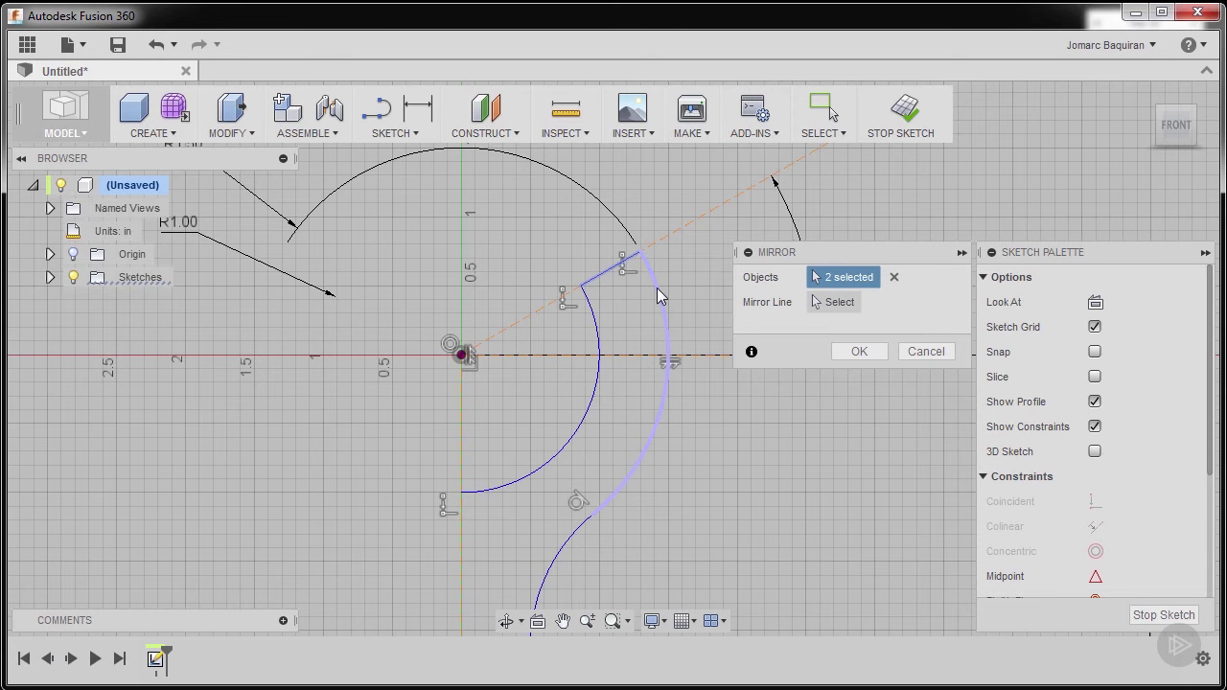
click(588, 417)
scroll(619, 370, down, 2)
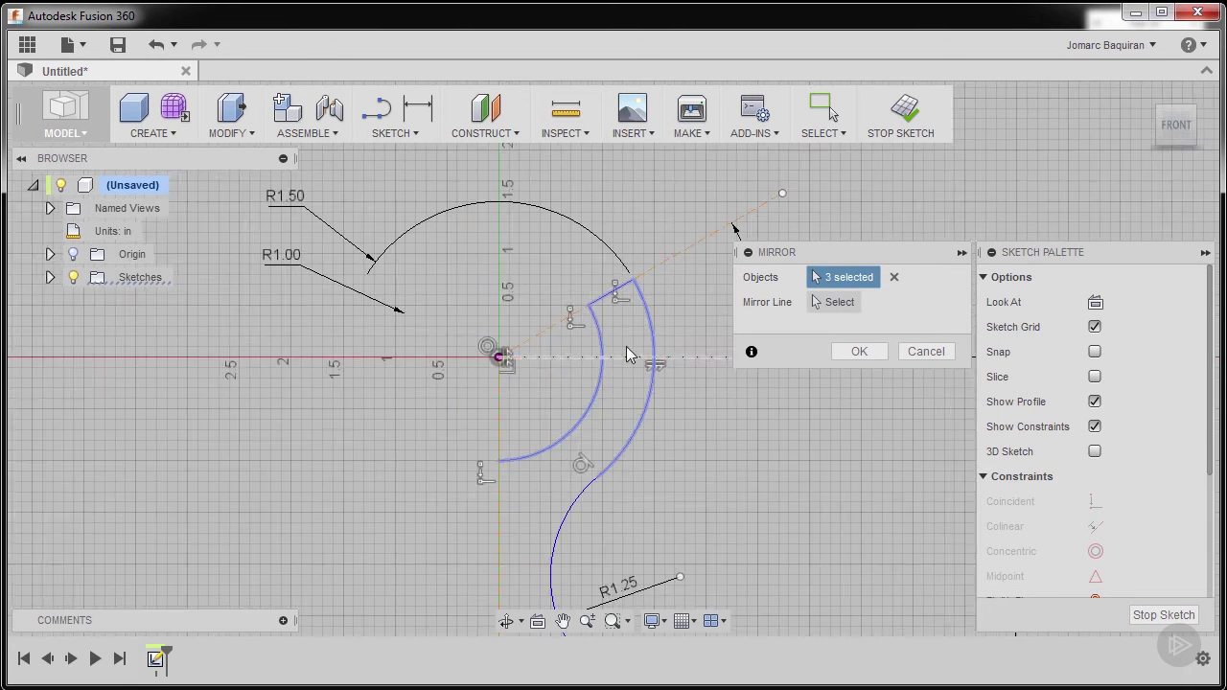
scroll(628, 355, down, 2)
middle_drag(606, 459, 599, 346)
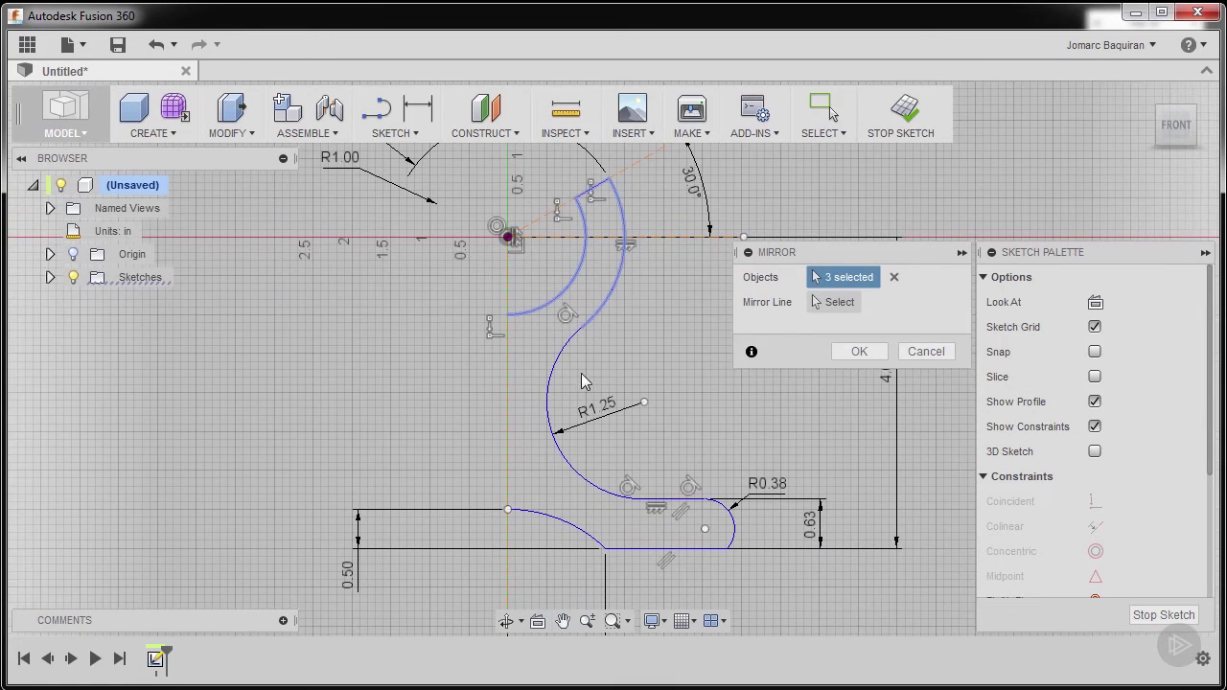
click(559, 362)
click(725, 529)
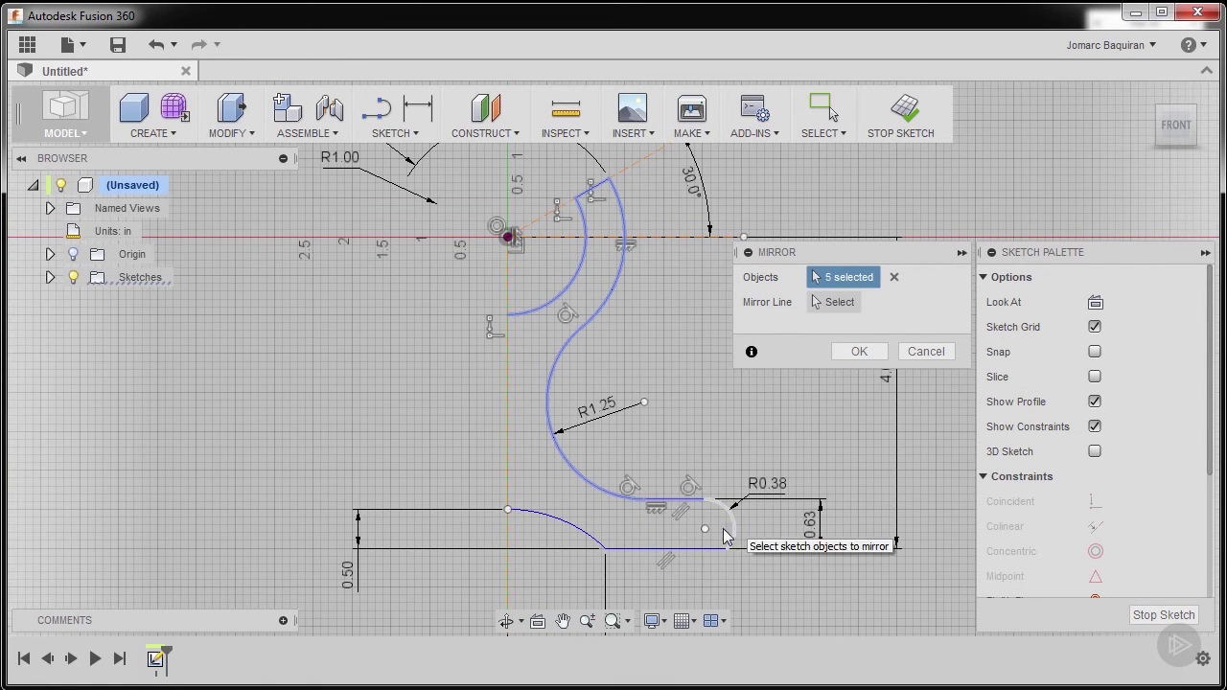
click(699, 548)
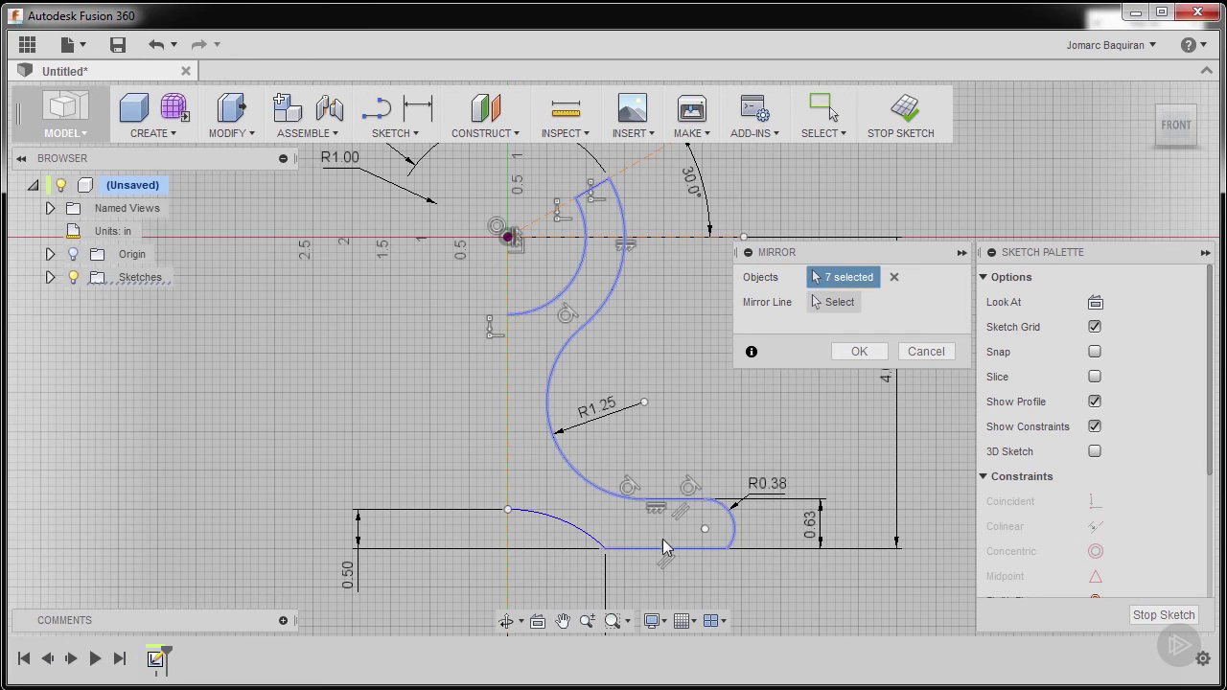
click(560, 523)
Step: Mirror the selected curves across the vertical axis and confirm
click(834, 303)
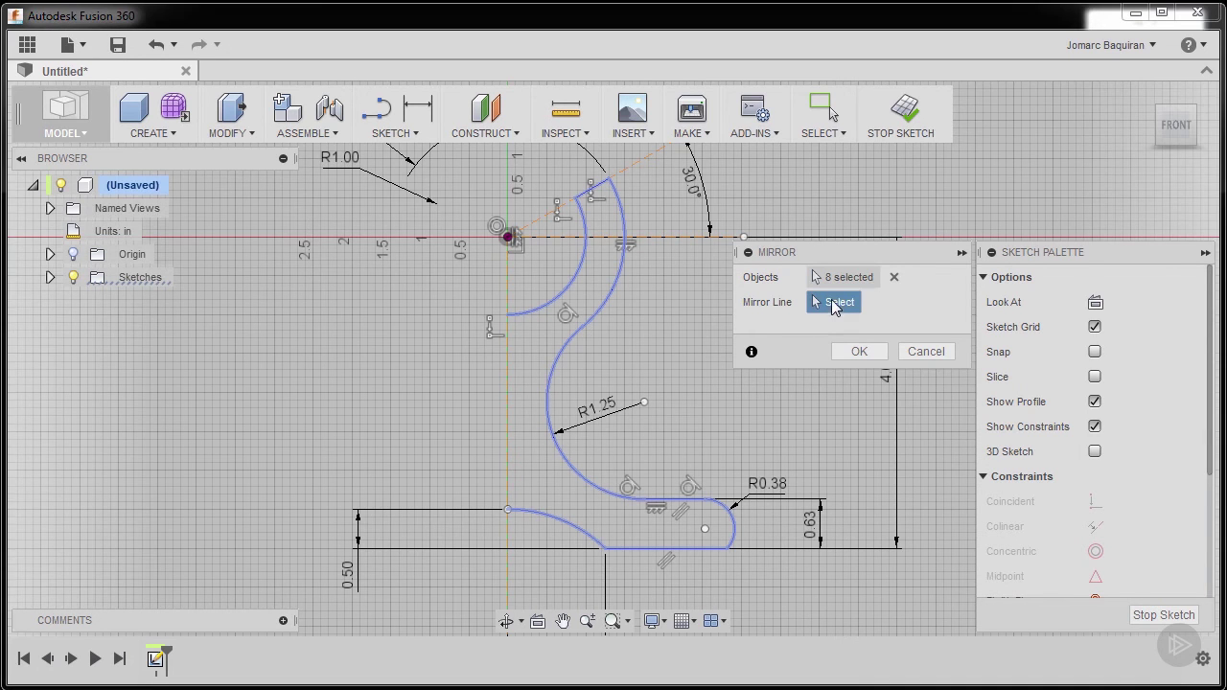
click(506, 388)
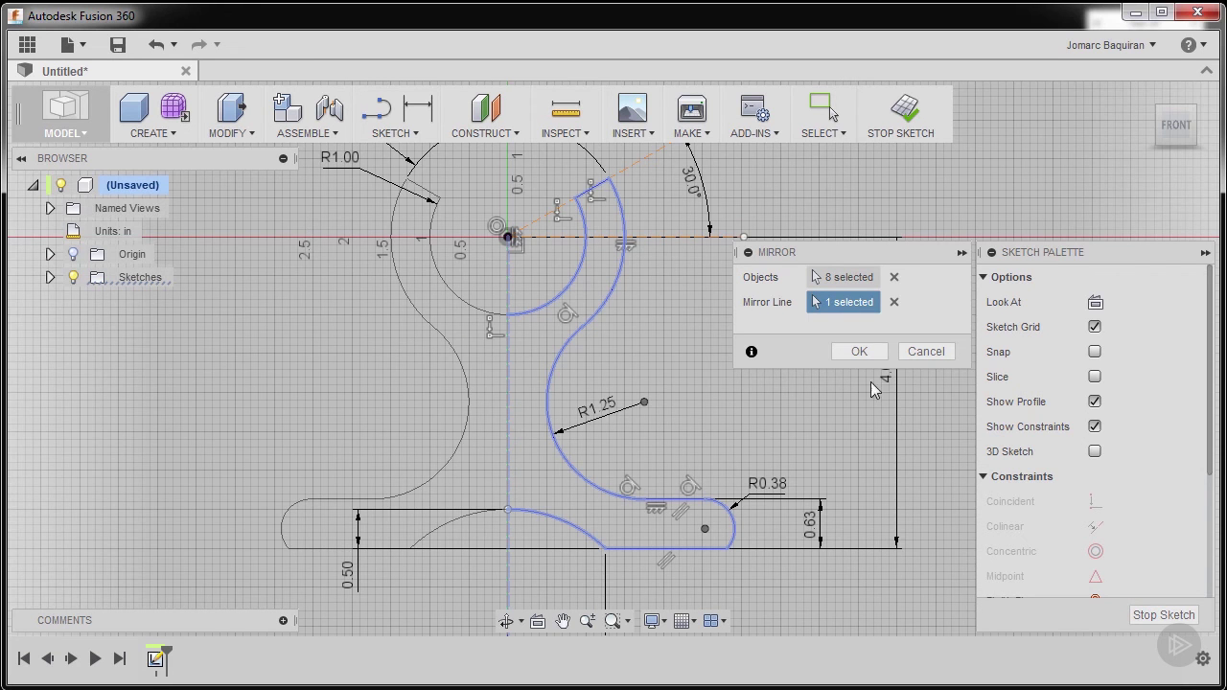
click(859, 352)
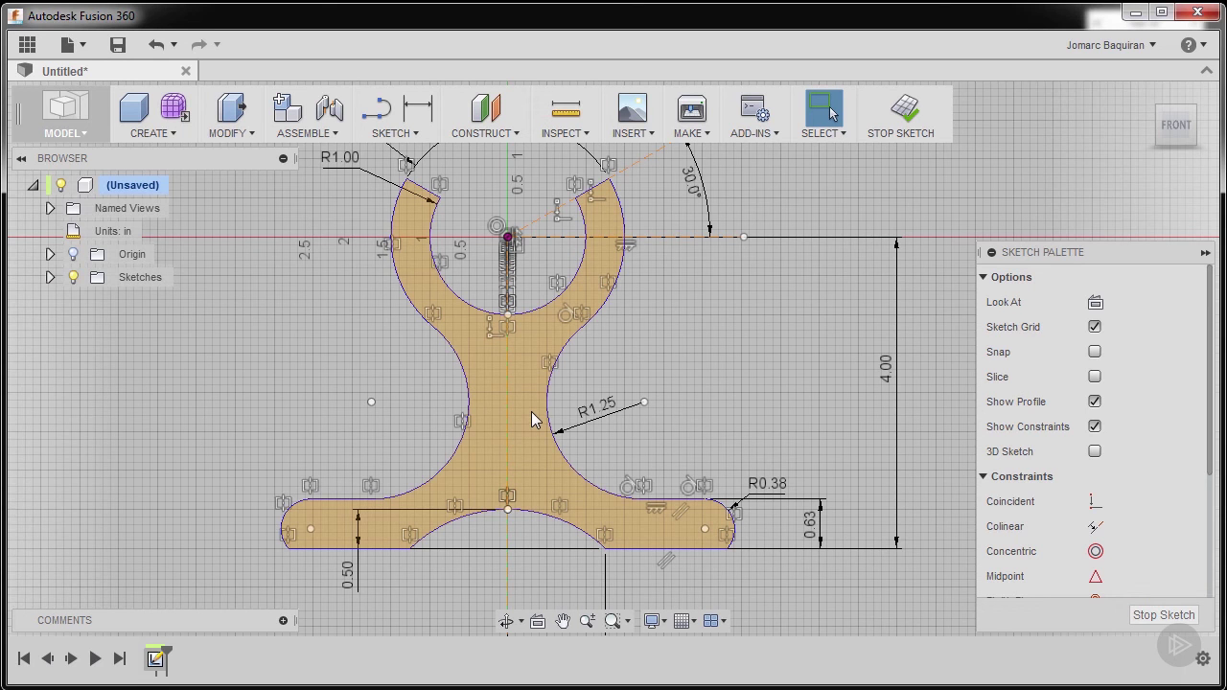
Step: Start an Extrude on the bracket profile, viewed from the Home isometric view
key(e)
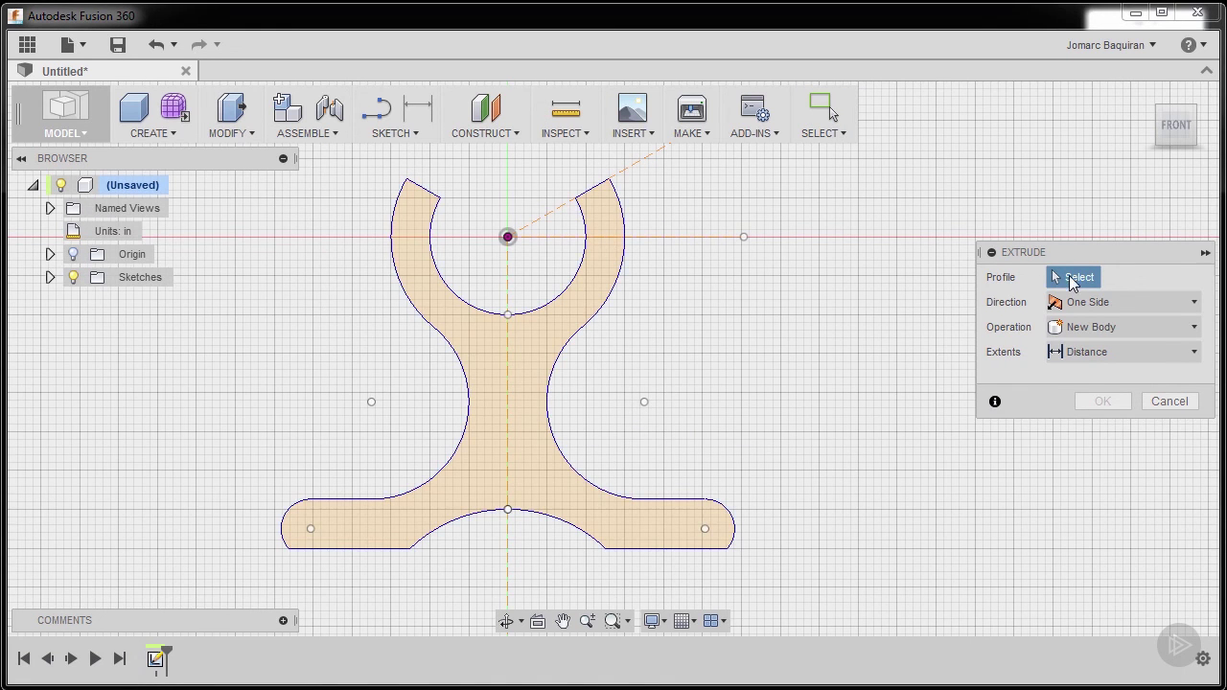
click(525, 402)
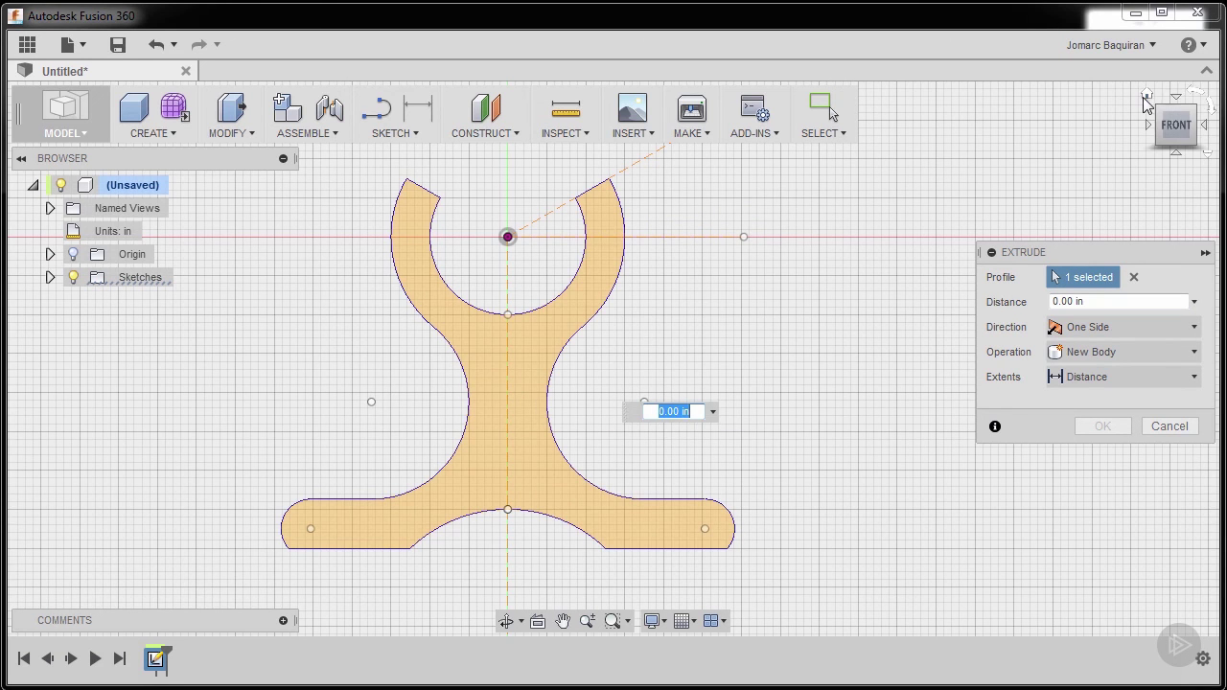
click(1147, 96)
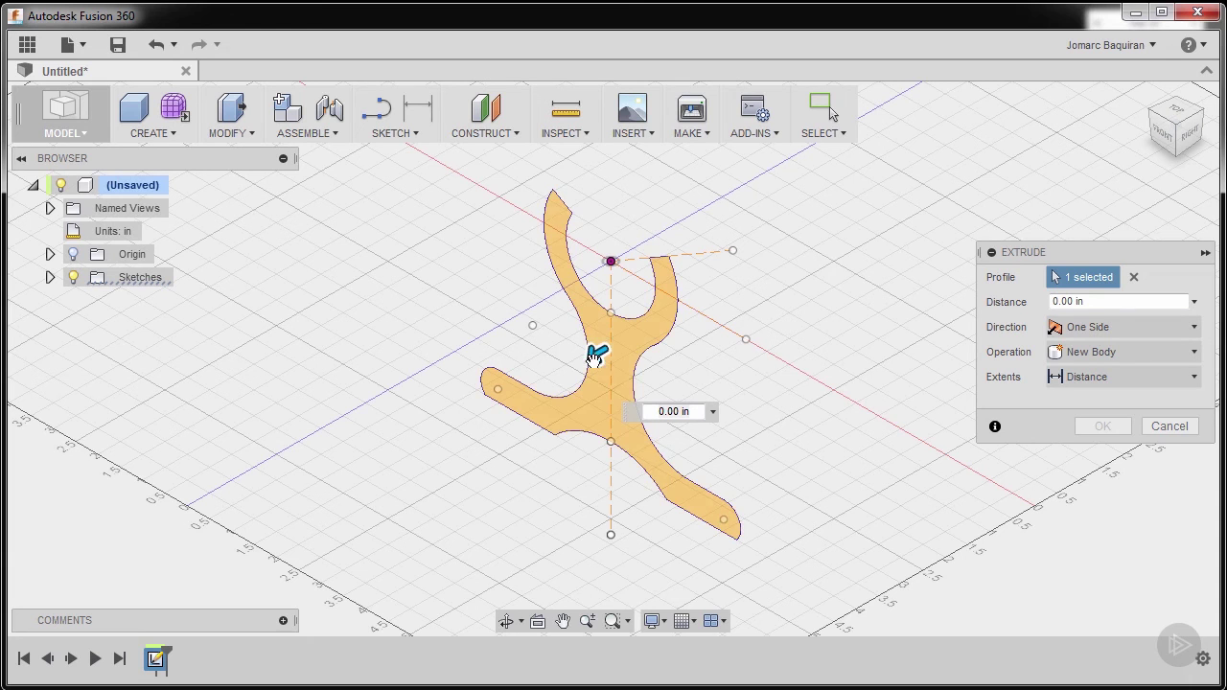
drag(595, 355, 534, 386)
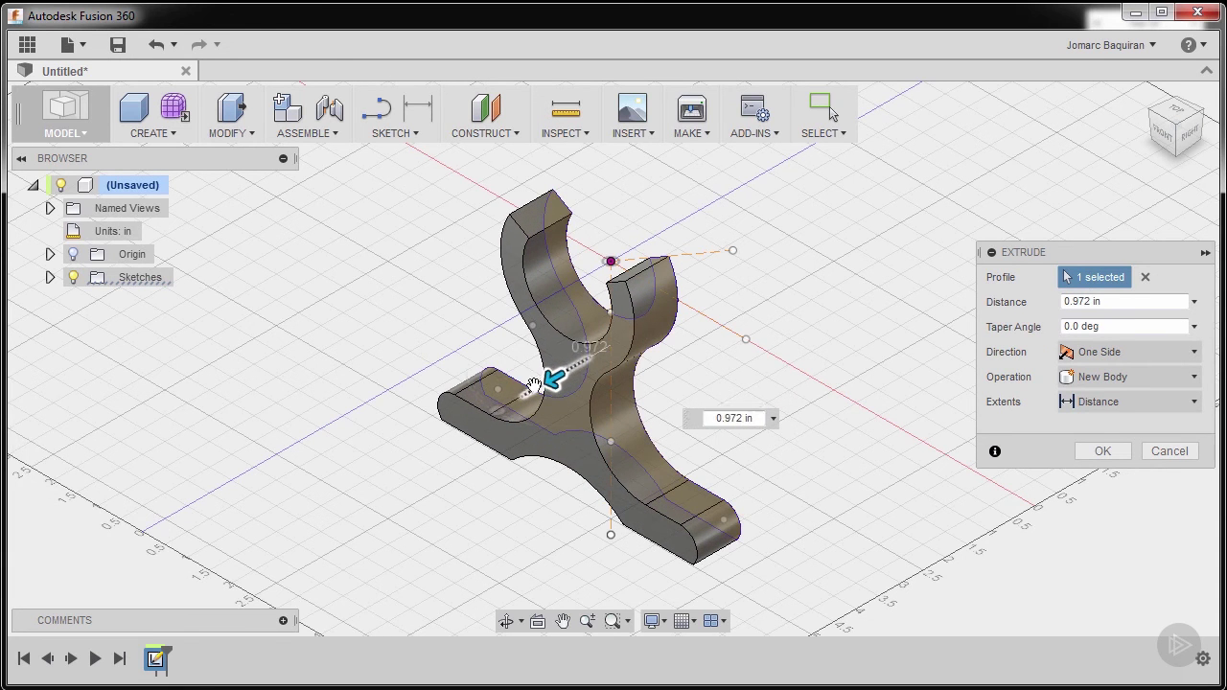
Step: Set the extrusion to Symmetric with a 0.5 in distance and confirm
click(1099, 354)
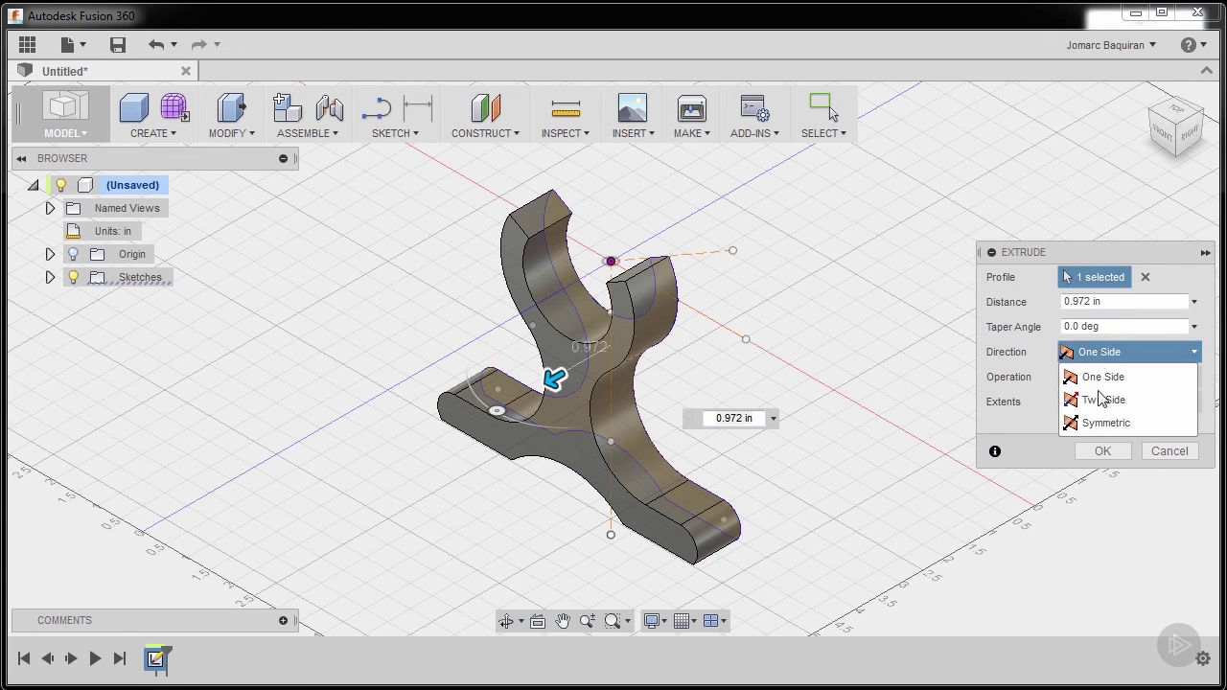
click(1099, 424)
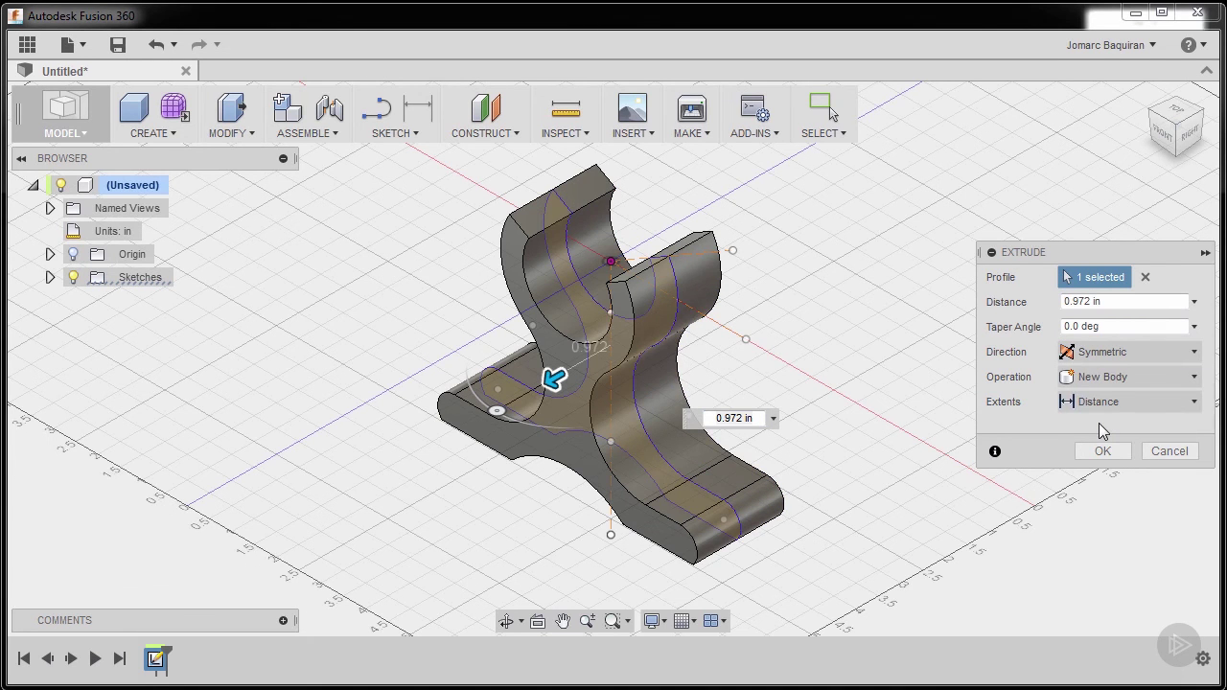
drag(1128, 303, 1002, 304)
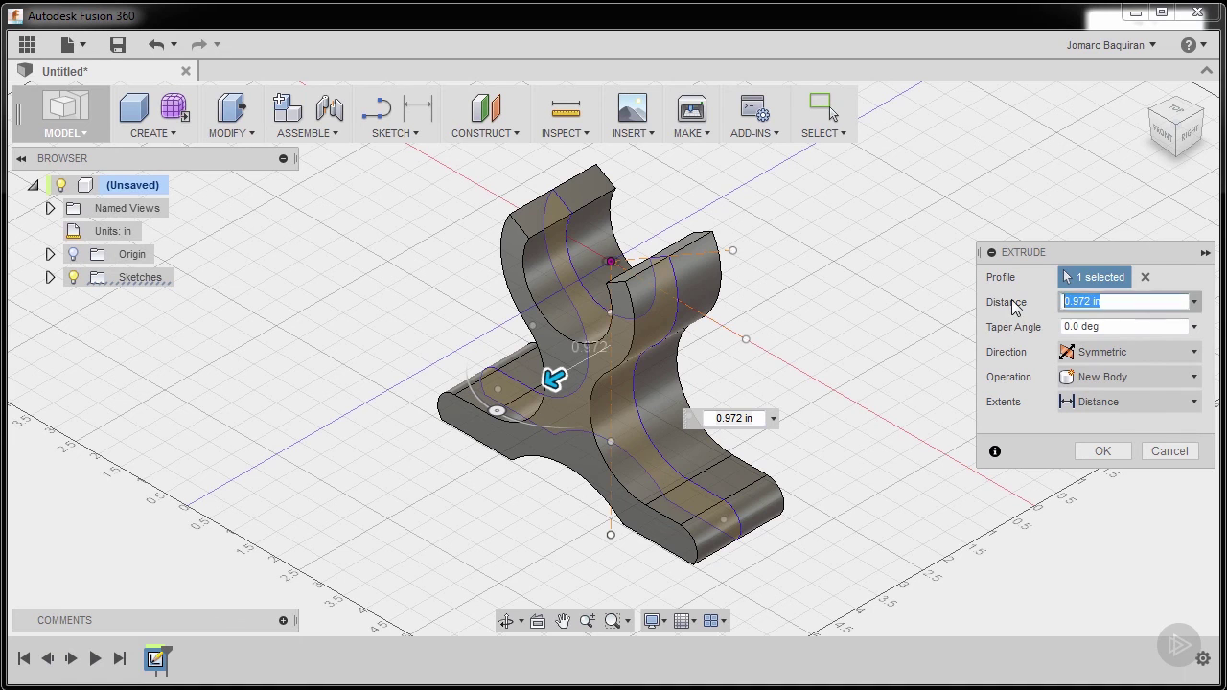
key(BackSpace)
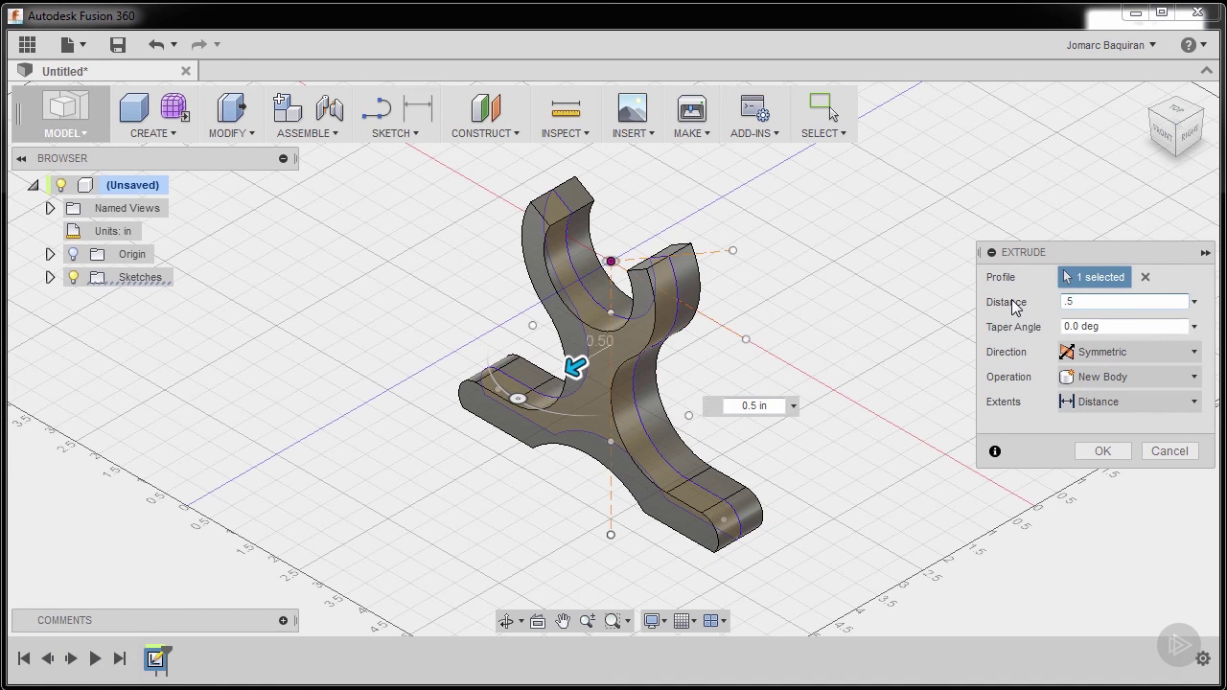
click(1103, 451)
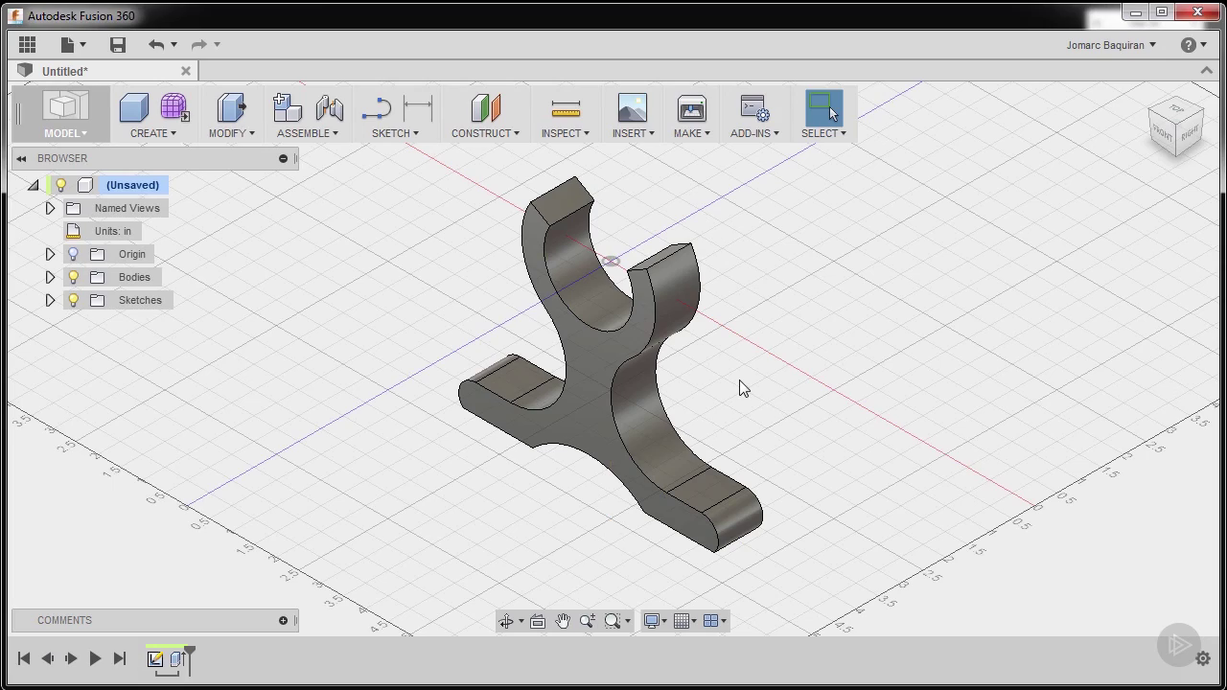